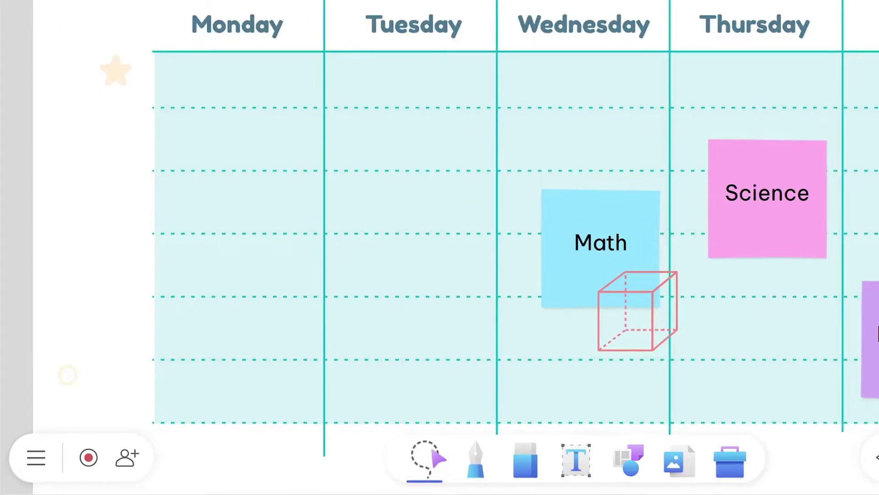
Step: Insert an Animals sticky note and place it at the top of the Wednesday column
{"action": "left_click", "coordinate": [630, 459]}
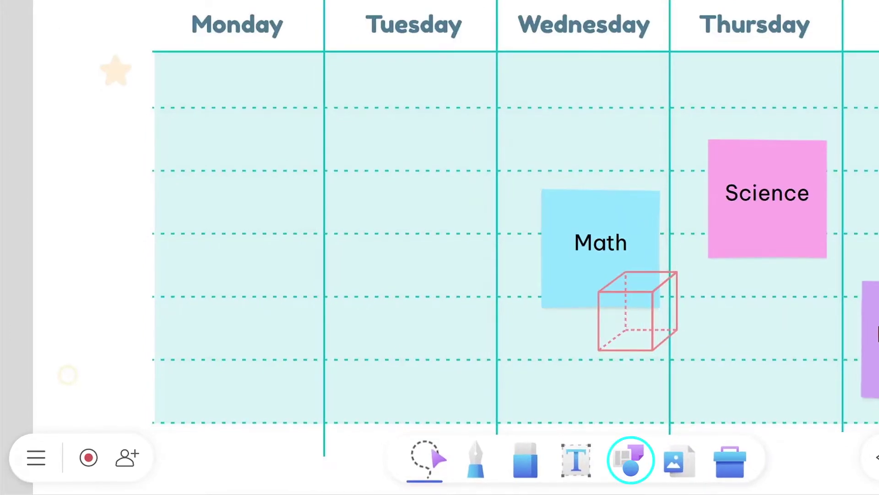
{"action": "left_click", "coordinate": [587, 392]}
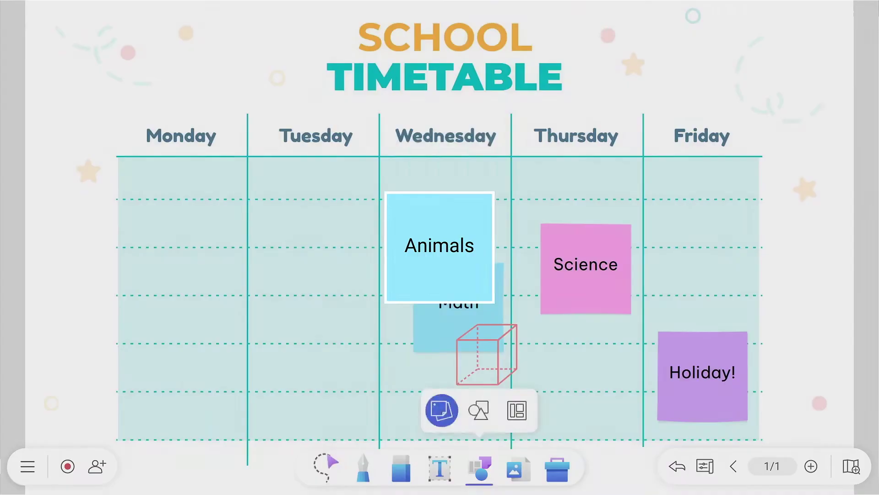
{"action": "left_click_drag", "start_coordinate": [413, 278], "coordinate": [418, 213]}
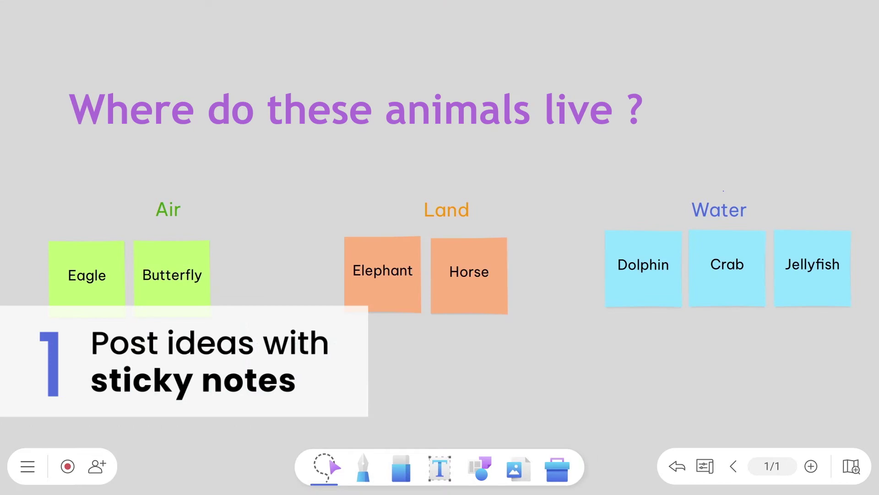
Step: Insert a Bat sticky note beside Butterfly in the Air group and colour it green
{"action": "left_click", "coordinate": [480, 467]}
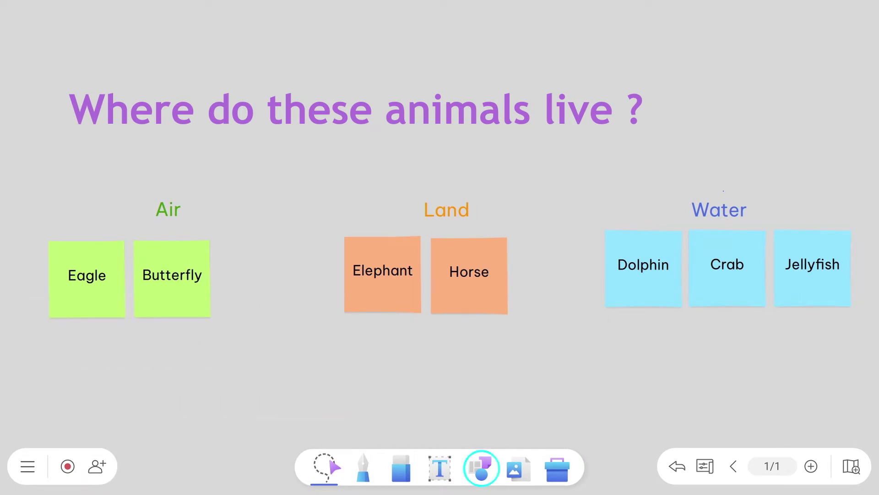
{"action": "left_click", "coordinate": [441, 410]}
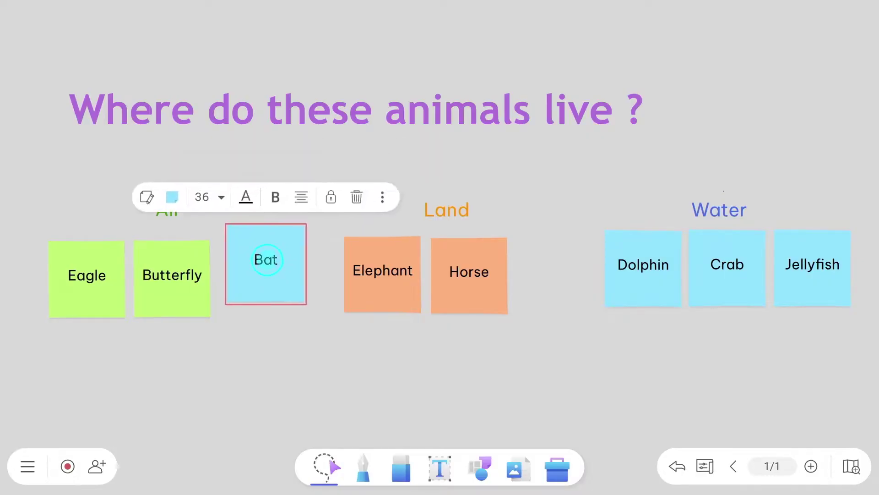
{"action": "left_click_drag", "start_coordinate": [281, 214], "coordinate": [257, 273]}
{"action": "left_click", "coordinate": [163, 211]}
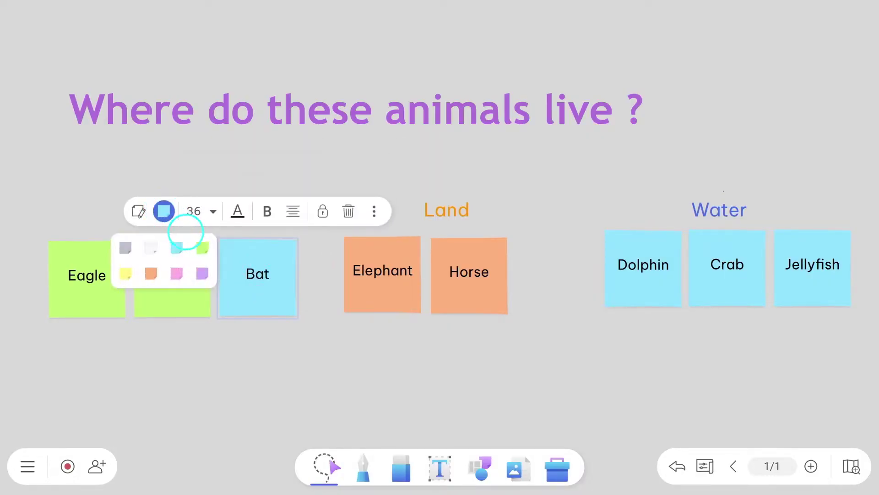
{"action": "left_click", "coordinate": [201, 251]}
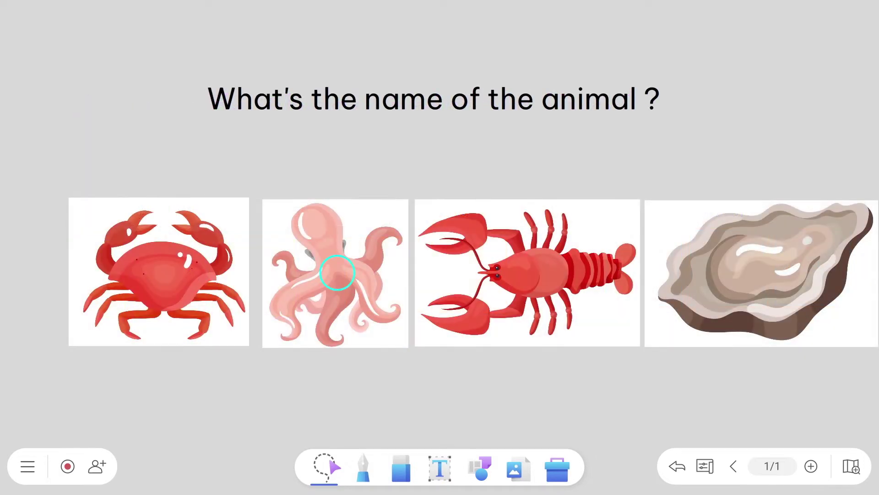
Step: Move the octopus picture, then handwrite Squid and Octopus with a thicker dual-colour pen
{"action": "left_click_drag", "start_coordinate": [334, 270], "coordinate": [502, 171]}
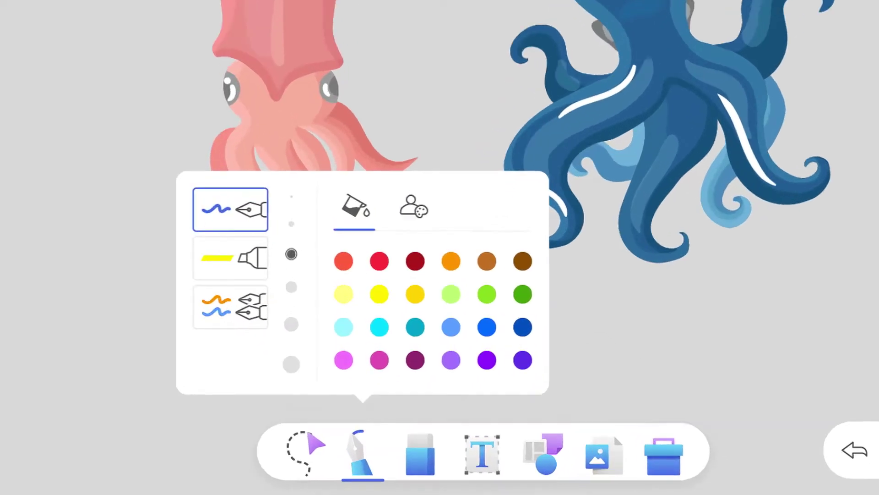
{"action": "left_click", "coordinate": [272, 278]}
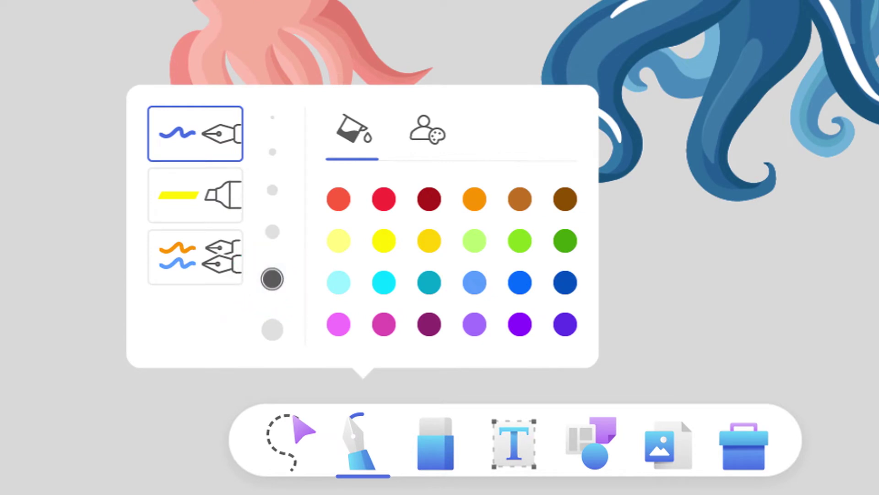
{"action": "left_click", "coordinate": [198, 257]}
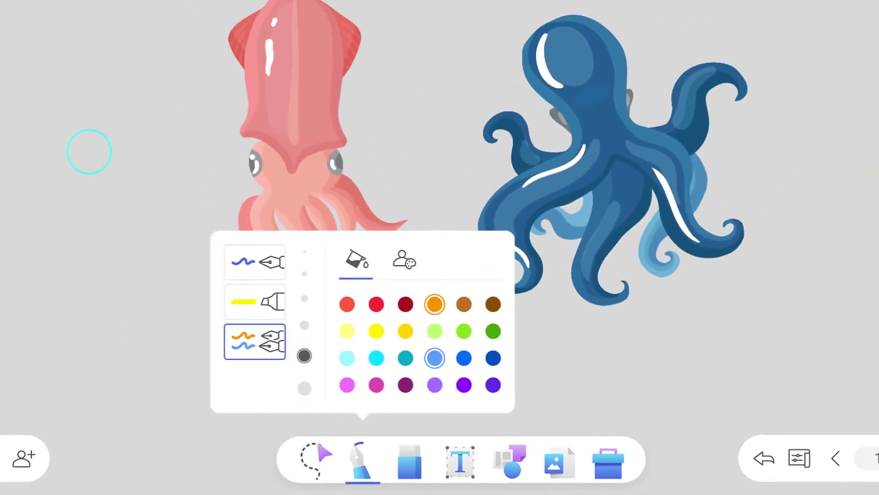
{"action": "left_click", "coordinate": [89, 151]}
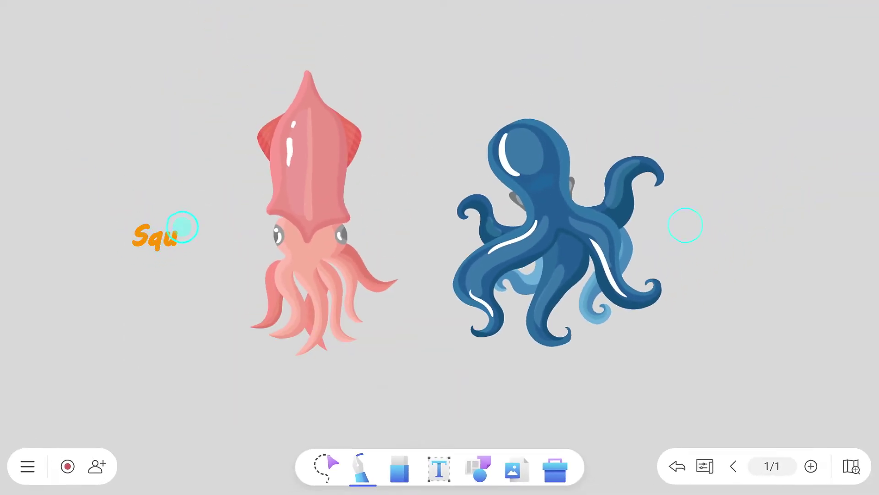
{"action": "left_click_drag", "start_coordinate": [193, 237], "coordinate": [200, 234]}
{"action": "left_click_drag", "start_coordinate": [686, 225], "coordinate": [730, 234]}
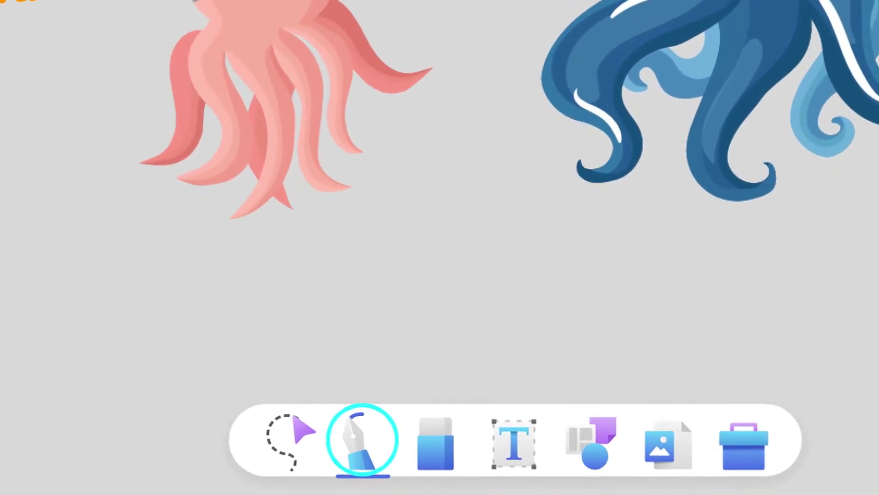
Step: Change the pen ink colour, settling on red after trying purple
{"action": "left_click", "coordinate": [360, 467]}
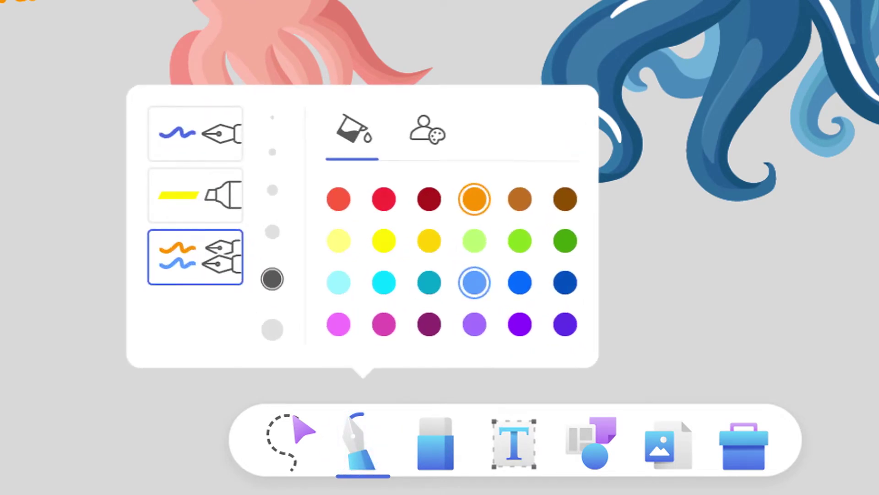
{"action": "left_click", "coordinate": [475, 324]}
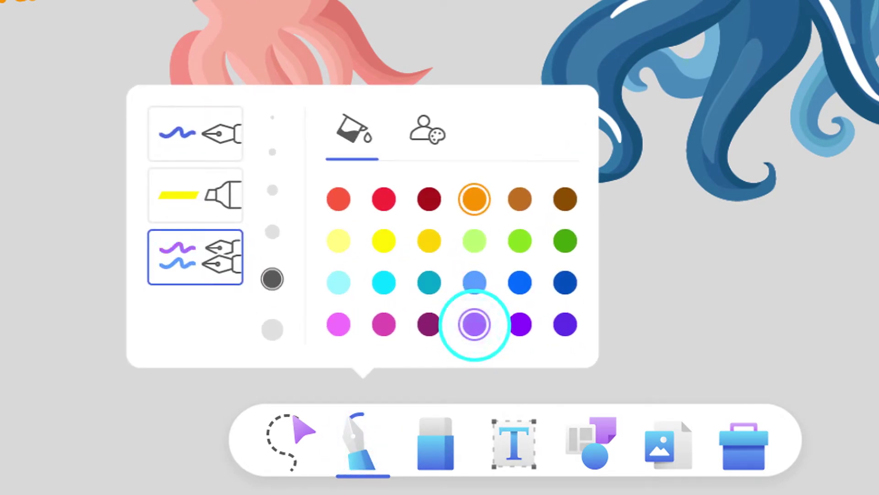
{"action": "left_click", "coordinate": [338, 199]}
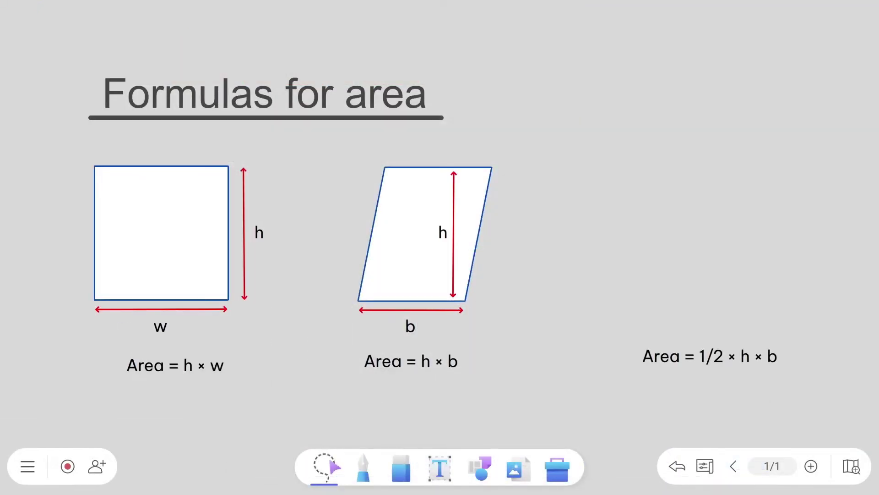
Step: Insert a triangle shape and place it above the Area = 1/2 × h × b formula
{"action": "left_click", "coordinate": [481, 467]}
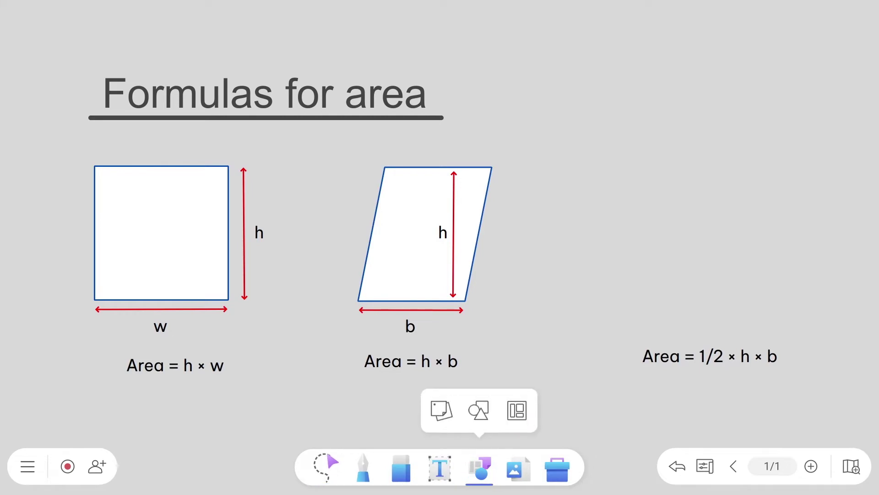
{"action": "left_click", "coordinate": [479, 410]}
{"action": "left_click", "coordinate": [505, 263]}
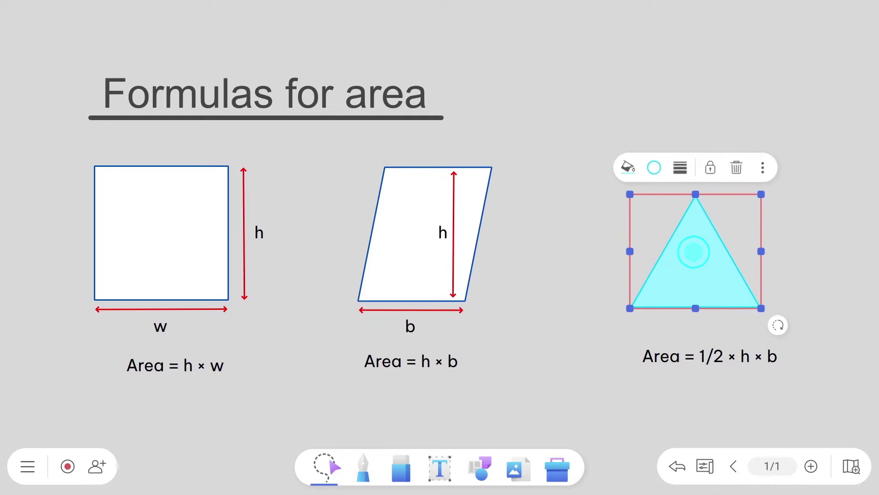
{"action": "left_click_drag", "start_coordinate": [438, 231], "coordinate": [700, 244]}
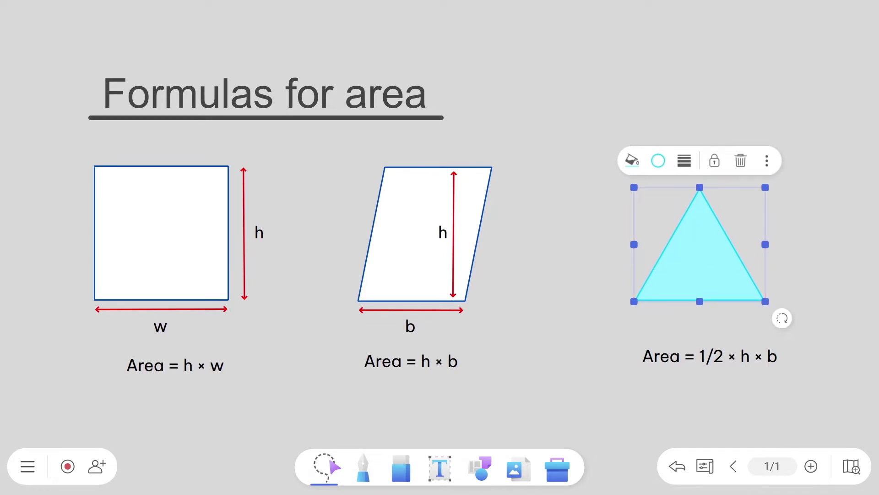
Step: Insert a tetrahedron shape above the Tetrahedron note and make its lines red
{"action": "left_click", "coordinate": [480, 468]}
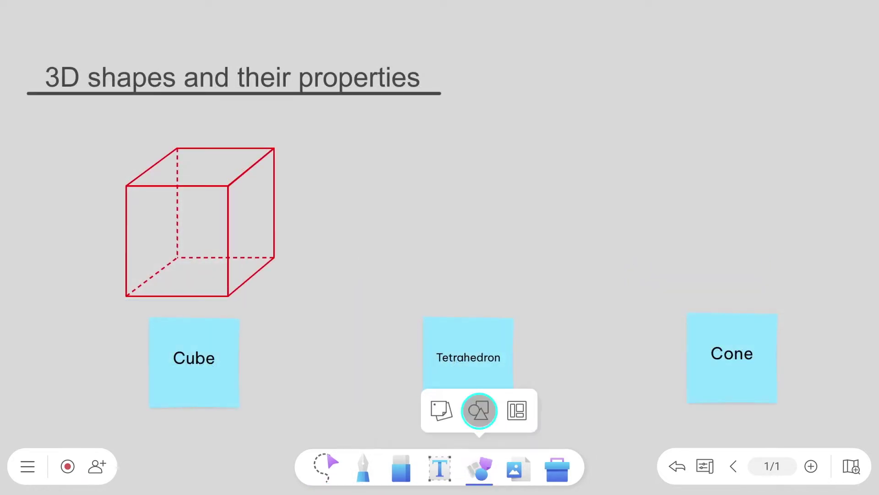
{"action": "left_click", "coordinate": [478, 411]}
{"action": "left_click", "coordinate": [479, 334]}
{"action": "mouse_move", "coordinate": [438, 244]}
{"action": "left_mouse_down"}
{"action": "mouse_move", "coordinate": [460, 221]}
{"action": "mouse_move", "coordinate": [459, 208]}
{"action": "left_mouse_up"}
{"action": "left_click", "coordinate": [408, 113]}
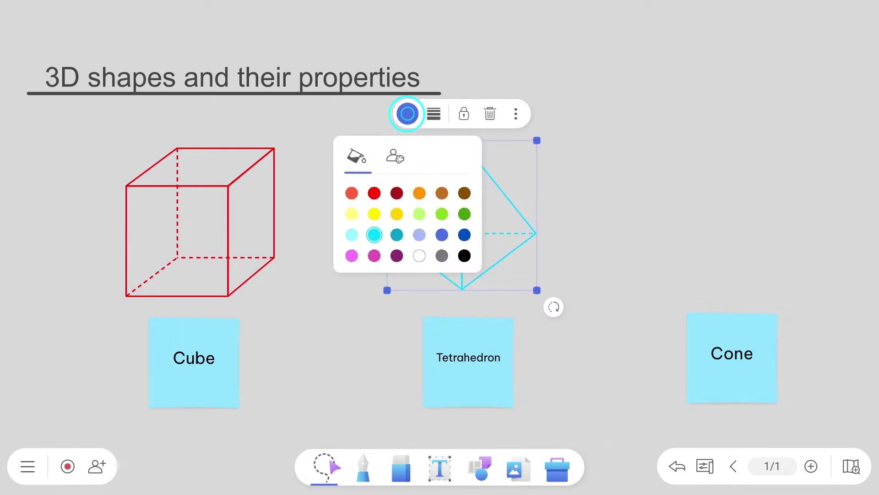
{"action": "left_click", "coordinate": [375, 193]}
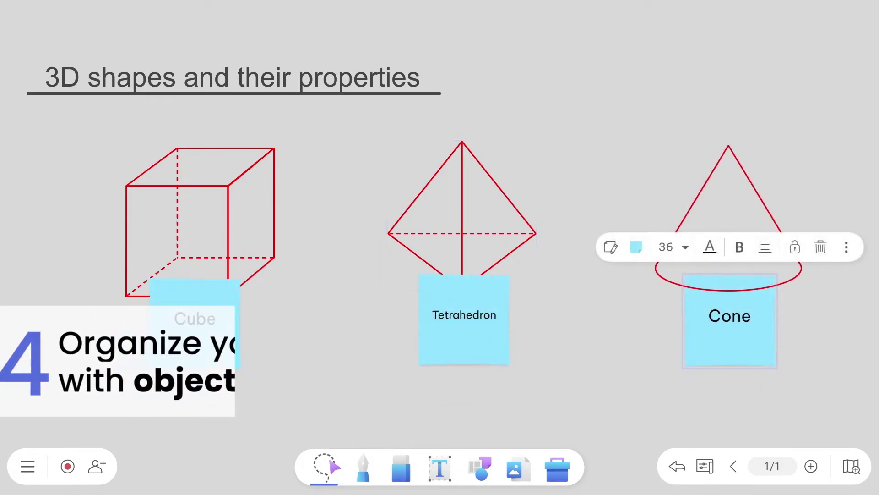
Step: Bring the Cone note in front of the cone and lock the tetrahedron in place
{"action": "left_click", "coordinate": [846, 246]}
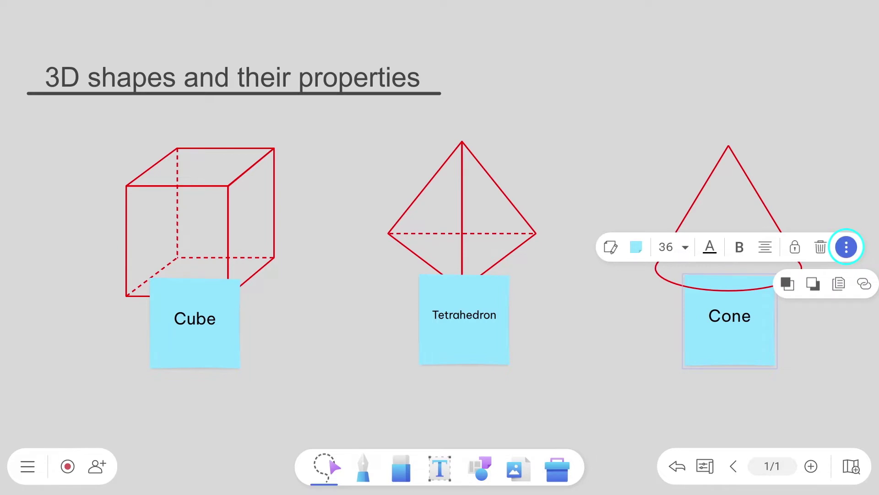
{"action": "left_click", "coordinate": [787, 284]}
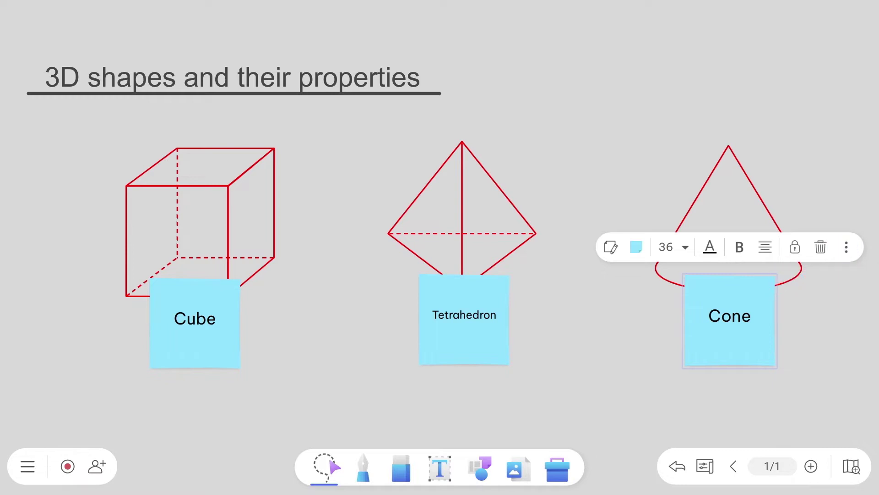
{"action": "key", "text": "Escape"}
{"action": "left_click", "coordinate": [462, 192]}
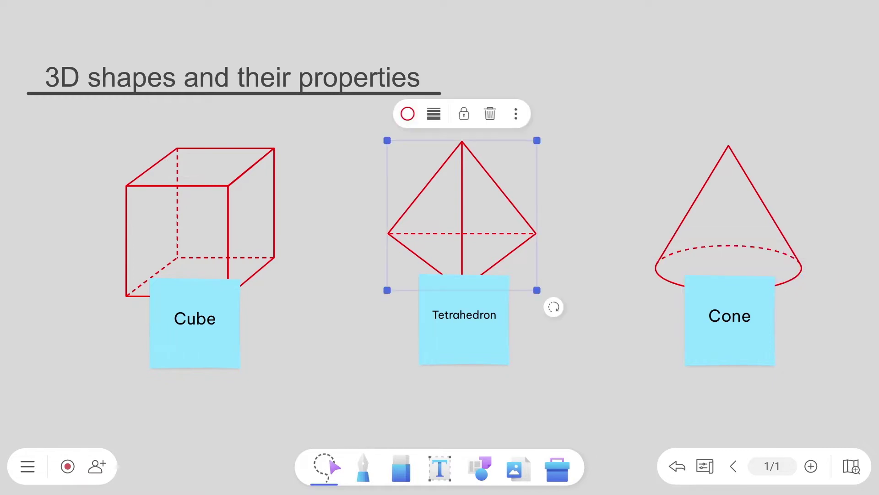
{"action": "left_click", "coordinate": [462, 112]}
Step: Group the Cube, Tetrahedron and Cone notes, then duplicate them and delete the copies
{"action": "left_click_drag", "start_coordinate": [109, 332], "coordinate": [803, 327]}
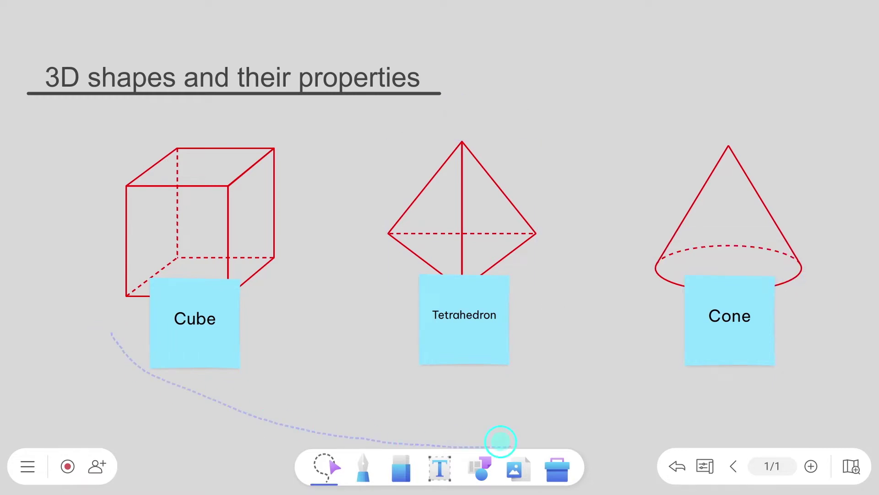
{"action": "left_click", "coordinate": [434, 246]}
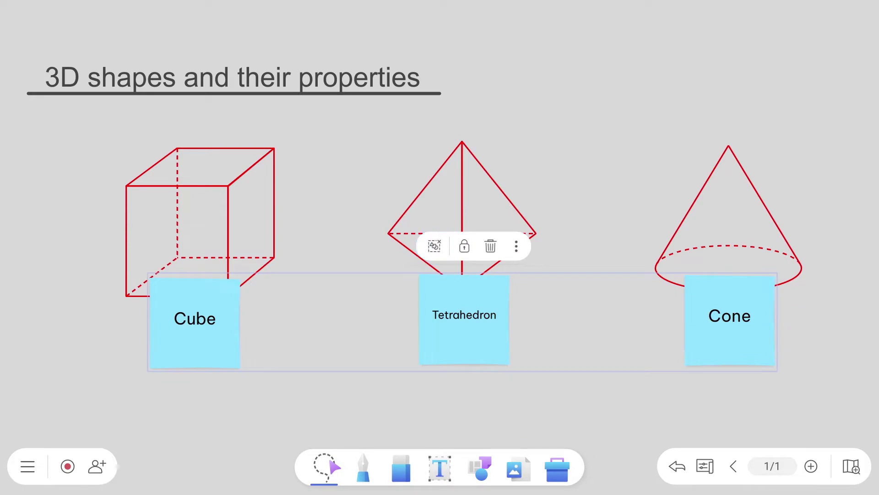
{"action": "left_click", "coordinate": [516, 246]}
{"action": "left_click", "coordinate": [542, 282]}
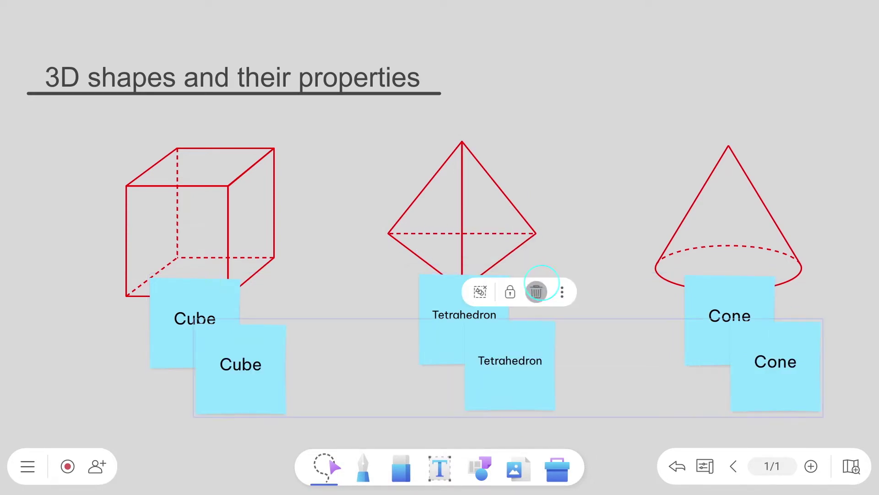
{"action": "left_click_drag", "start_coordinate": [508, 369], "coordinate": [517, 358]}
{"action": "left_click", "coordinate": [550, 279]}
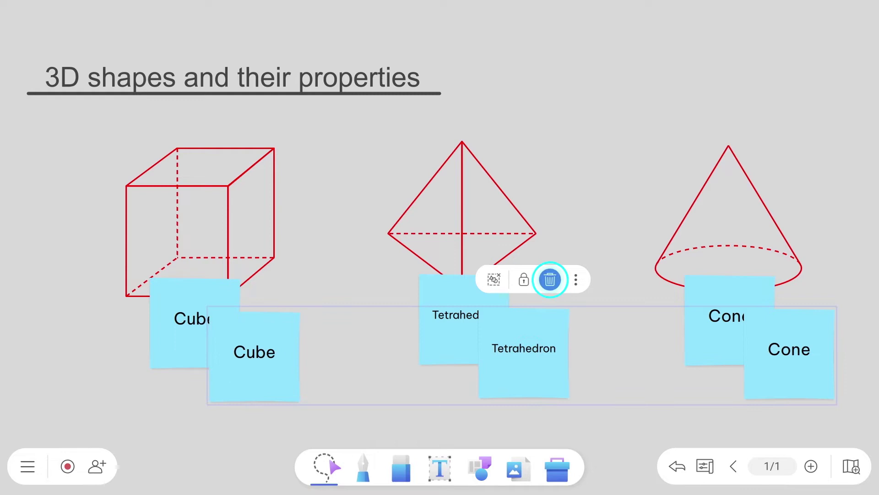
Step: Link the Cube sticky note to the Wikipedia Cube article
{"action": "left_click", "coordinate": [195, 322]}
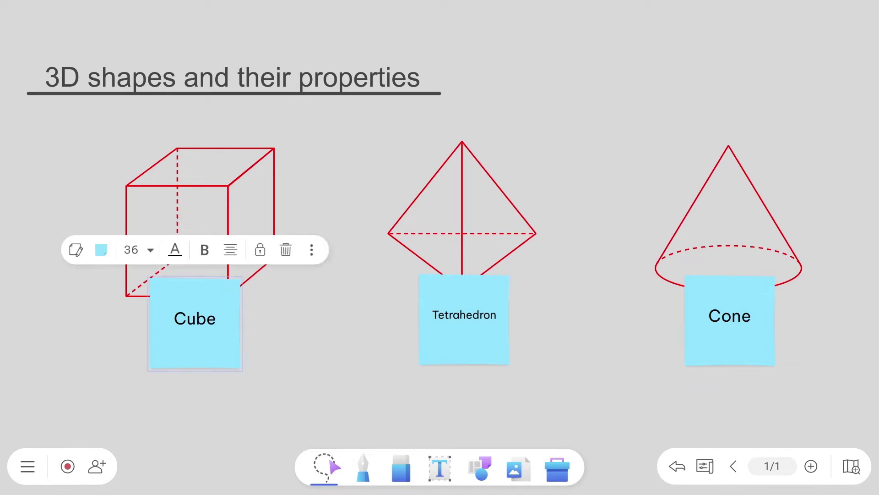
{"action": "left_click", "coordinate": [311, 249]}
{"action": "left_click", "coordinate": [350, 286]}
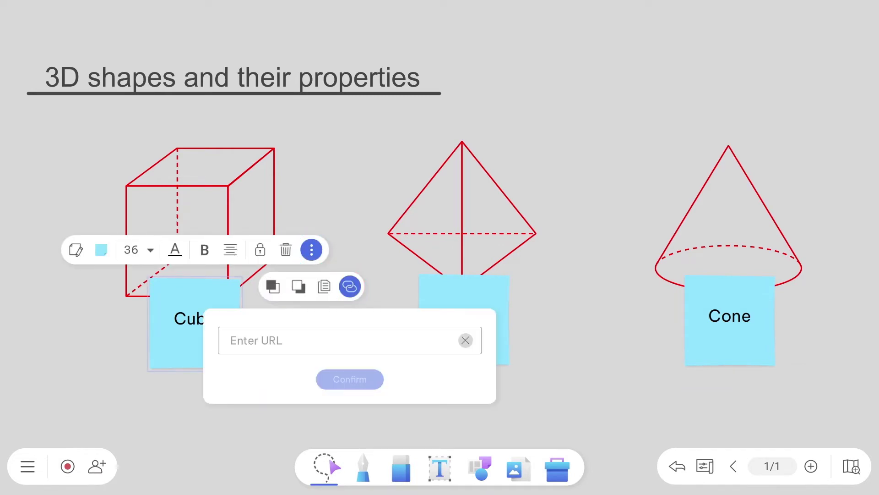
{"action": "type", "text": "https://en.wikipedia.org/wiki/Cube"}
{"action": "left_click", "coordinate": [350, 379]}
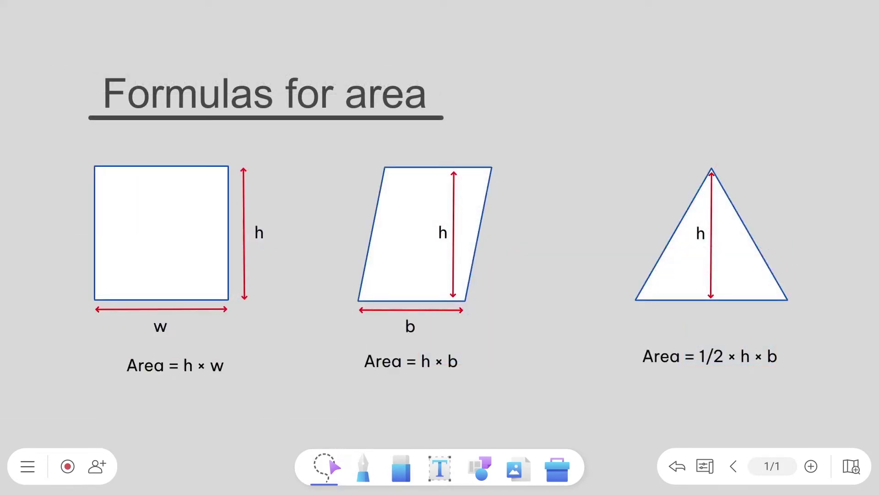
Step: Add a 'this is not height' text label in size 24, red and bold
{"action": "left_click", "coordinate": [440, 468]}
{"action": "type", "text": "this is no"}
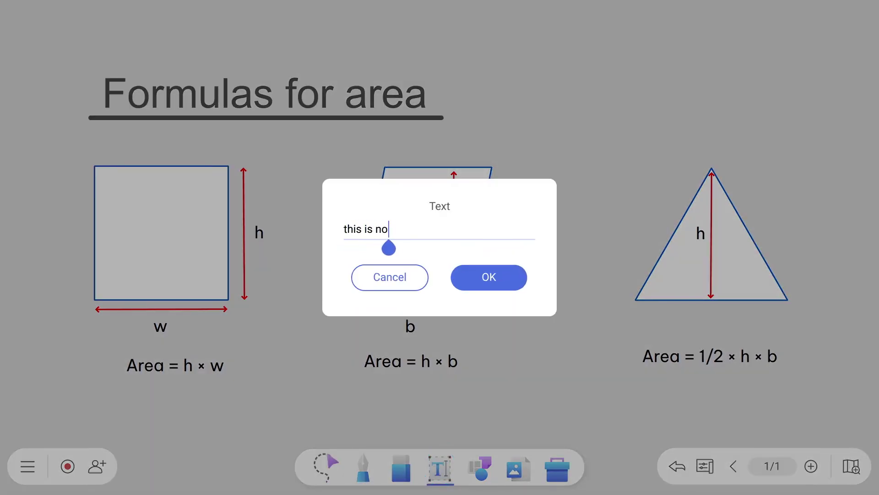
{"action": "type", "text": "t height"}
{"action": "left_click", "coordinate": [489, 277]}
{"action": "left_click", "coordinate": [371, 146]}
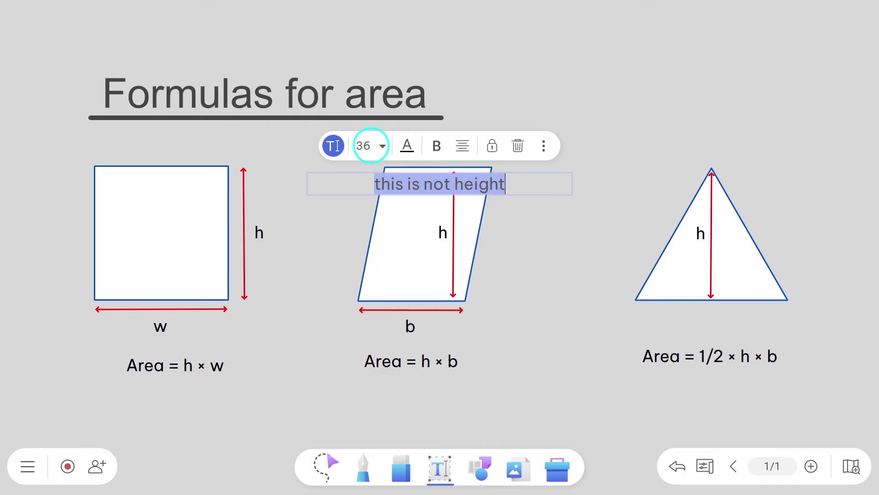
{"action": "left_click", "coordinate": [371, 213]}
{"action": "left_click", "coordinate": [407, 146]}
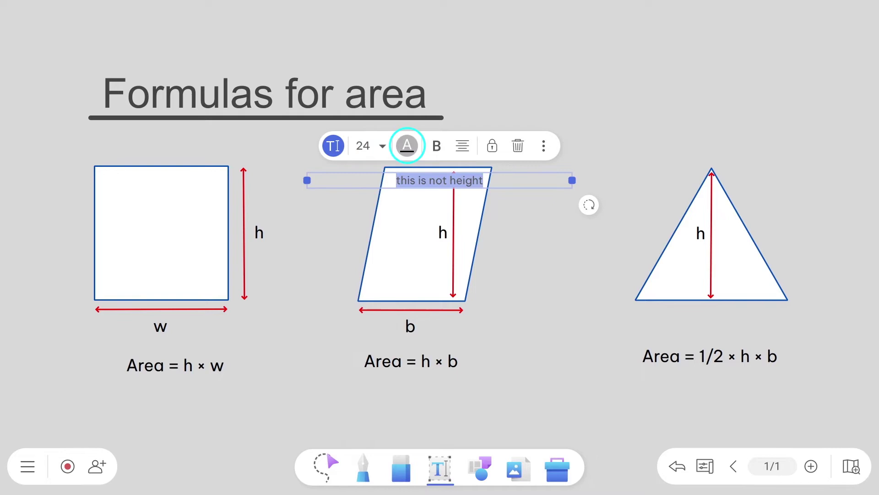
{"action": "left_click", "coordinate": [373, 226]}
{"action": "left_click", "coordinate": [436, 145]}
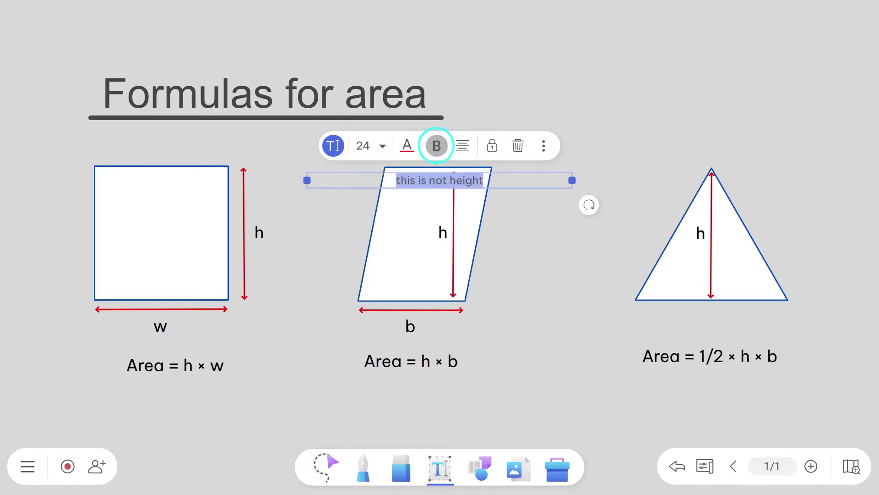
{"action": "left_click", "coordinate": [409, 181]}
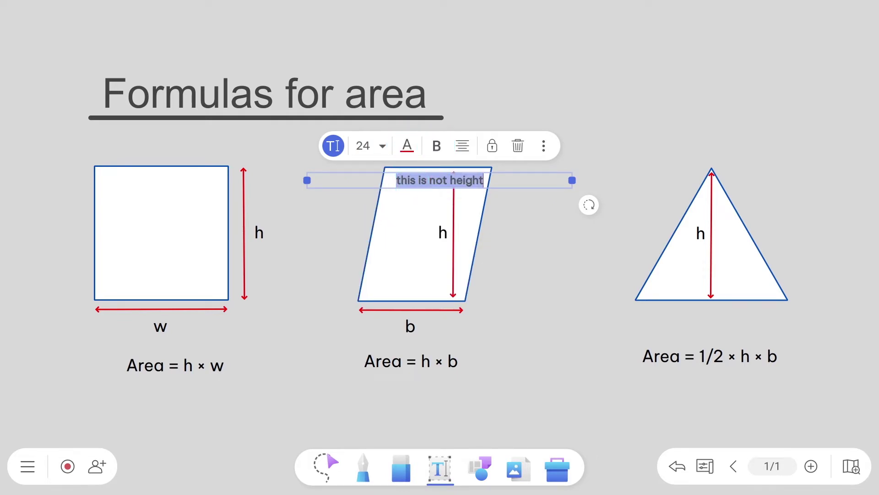
Step: Move the label and tilt it along the triangle's right side
{"action": "left_click", "coordinate": [517, 211]}
{"action": "left_click_drag", "start_coordinate": [440, 186], "coordinate": [719, 152]}
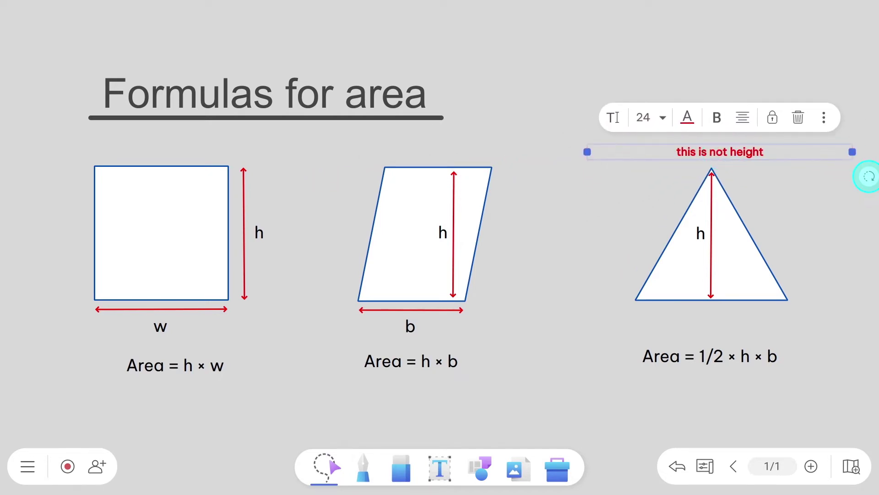
{"action": "left_click_drag", "start_coordinate": [869, 177], "coordinate": [771, 291]}
{"action": "left_click_drag", "start_coordinate": [754, 192], "coordinate": [760, 227]}
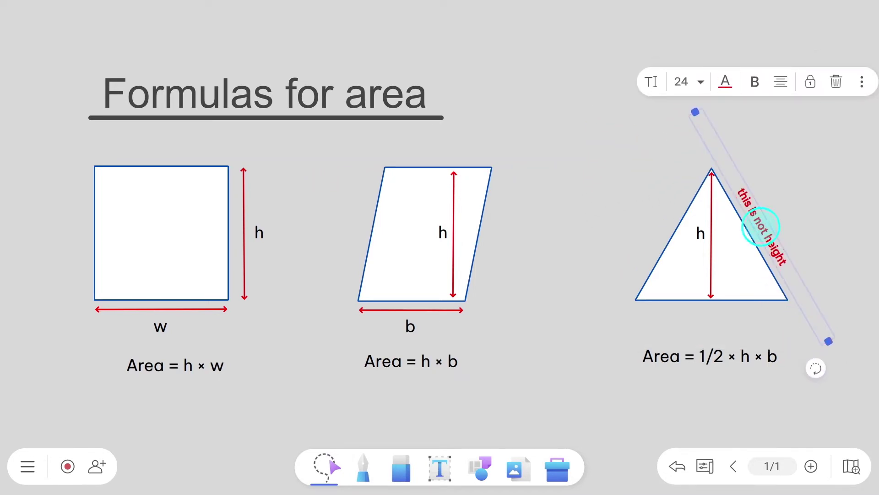
{"action": "left_click", "coordinate": [797, 226]}
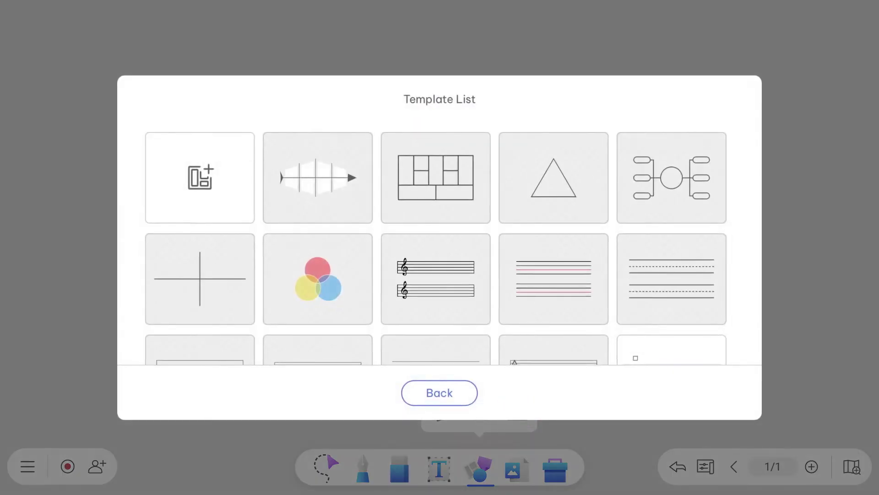
Step: Apply the music staff template and move the clef and notes onto the top staff
{"action": "left_click", "coordinate": [435, 279]}
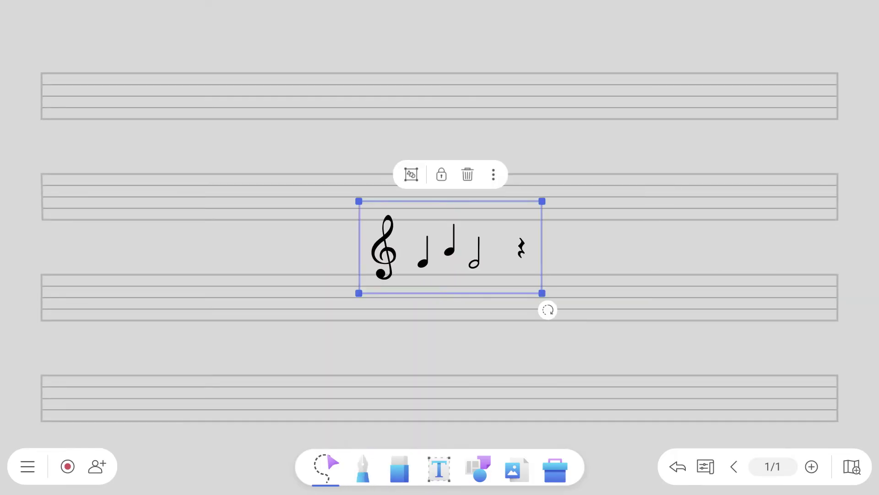
{"action": "mouse_move", "coordinate": [440, 247]}
{"action": "left_mouse_down"}
{"action": "mouse_move", "coordinate": [152, 110]}
{"action": "mouse_move", "coordinate": [143, 97]}
{"action": "left_mouse_up"}
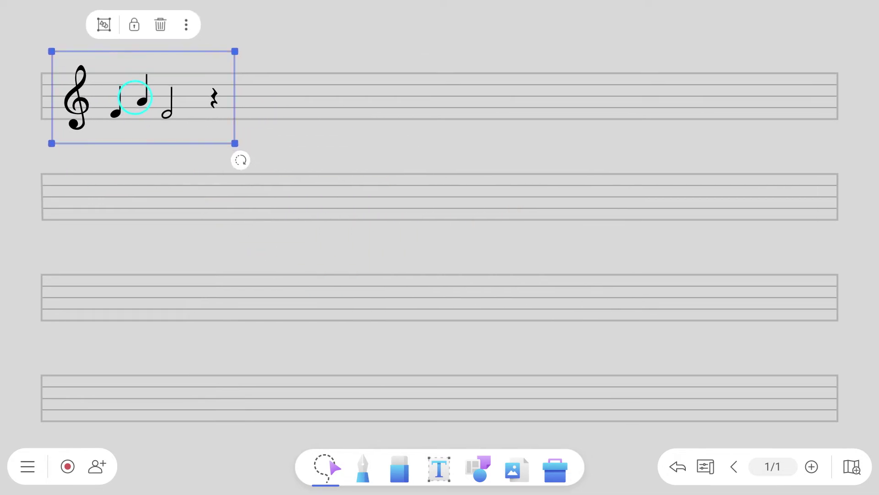
{"action": "left_click", "coordinate": [140, 171]}
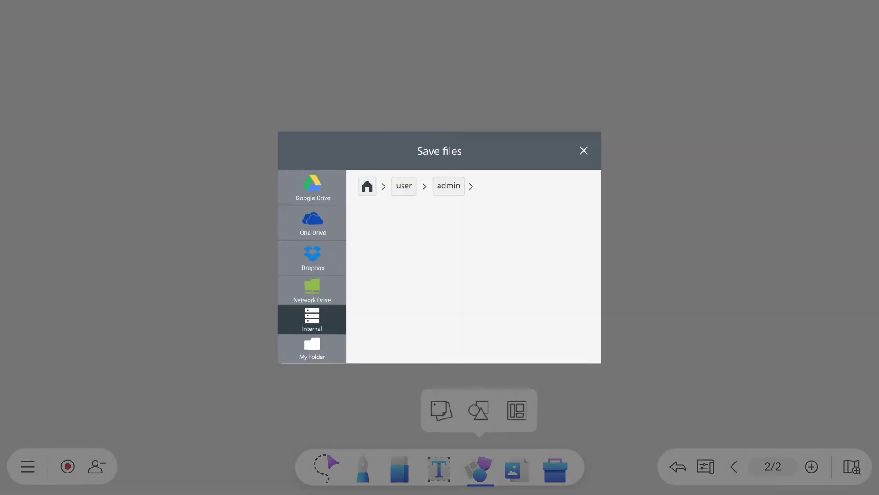
Step: Import the image from the Class folder in My Drive on Google Drive
{"action": "left_click", "coordinate": [287, 172]}
{"action": "left_click", "coordinate": [407, 214]}
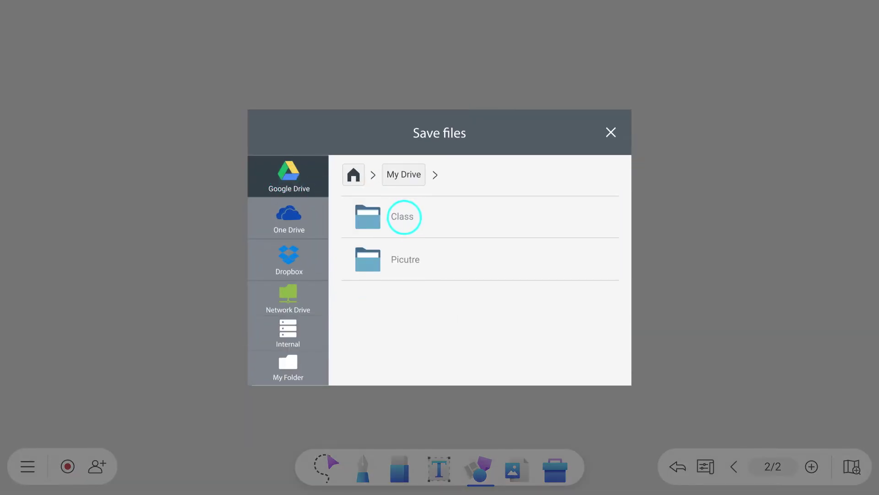
{"action": "left_click", "coordinate": [404, 217]}
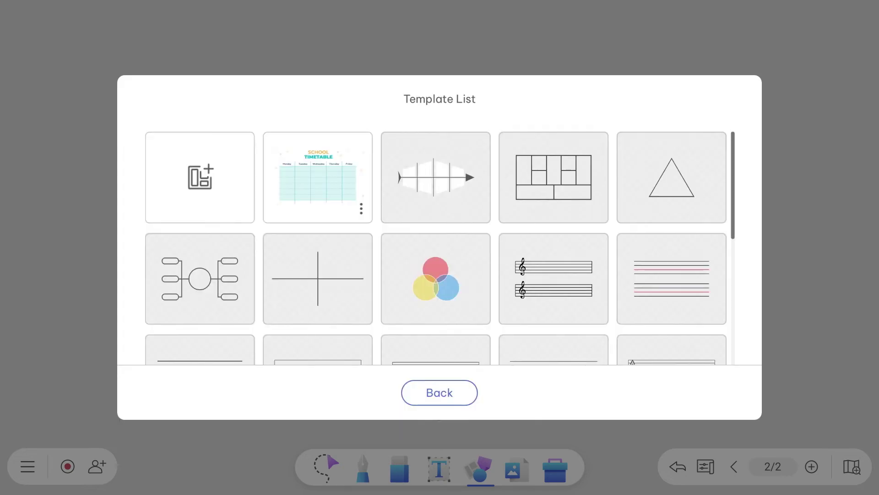
{"action": "left_click", "coordinate": [318, 176]}
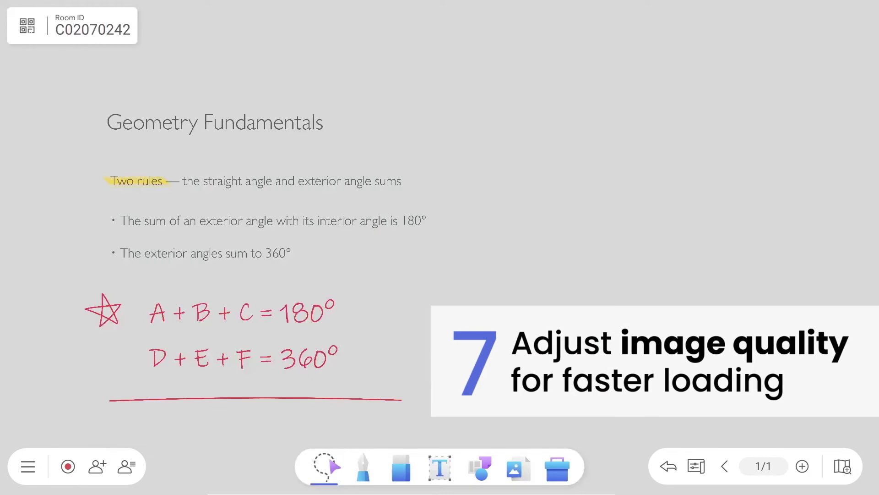
Step: Set the whiteboard's import maximum quality to Full HD in Settings
{"action": "left_click", "coordinate": [27, 466]}
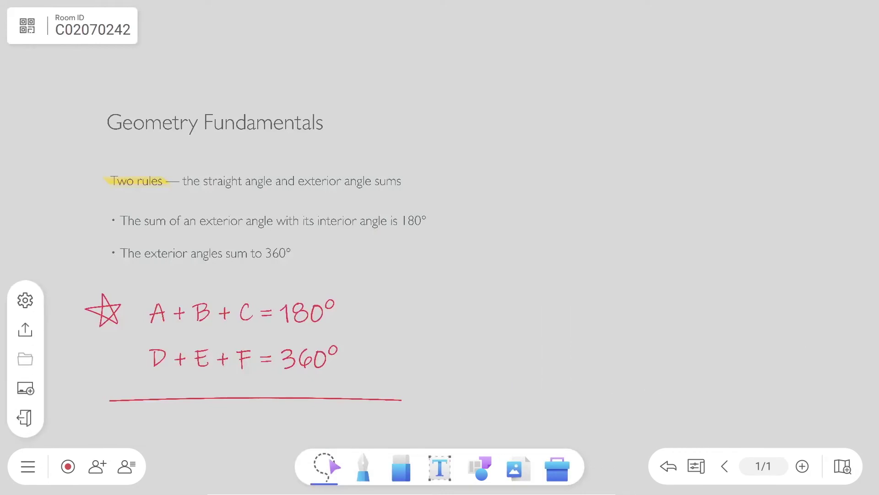
{"action": "left_click", "coordinate": [25, 300]}
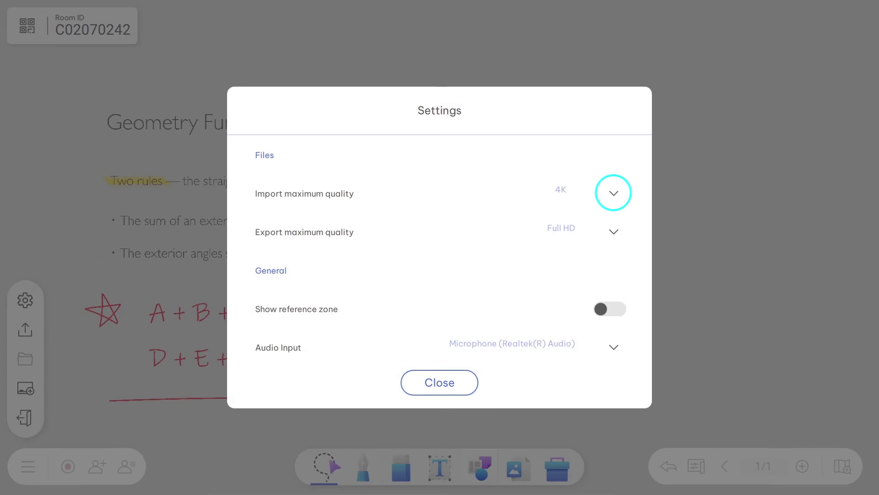
{"action": "left_click", "coordinate": [614, 192]}
{"action": "left_click", "coordinate": [567, 216]}
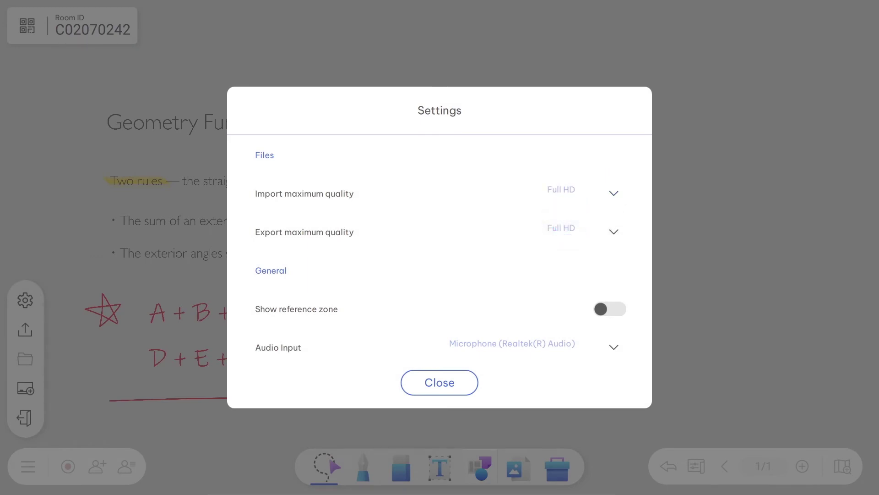
{"action": "left_click", "coordinate": [440, 382]}
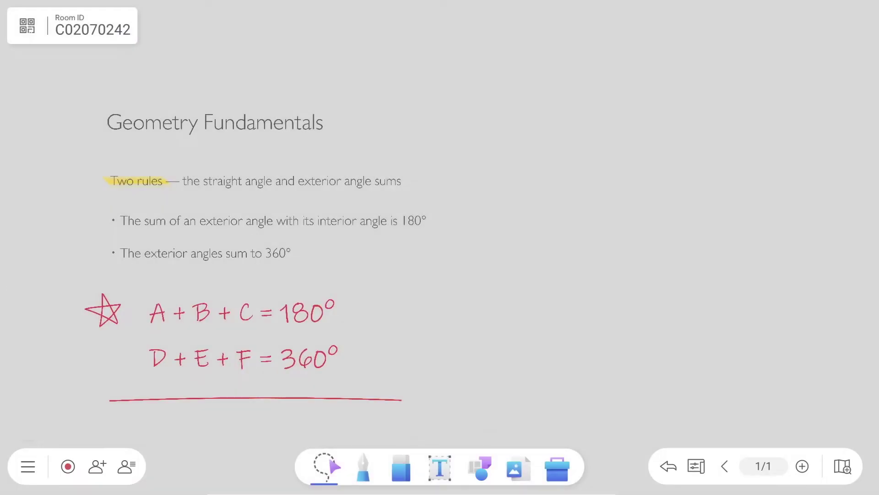
Step: Shrink the triangle image and move it right of the geometry notes
{"action": "left_click_drag", "start_coordinate": [236, 131], "coordinate": [306, 178]}
{"action": "mouse_move", "coordinate": [467, 275]}
{"action": "left_mouse_down"}
{"action": "mouse_move", "coordinate": [609, 252]}
{"action": "mouse_move", "coordinate": [612, 241]}
{"action": "left_mouse_up"}
{"action": "left_click", "coordinate": [668, 387]}
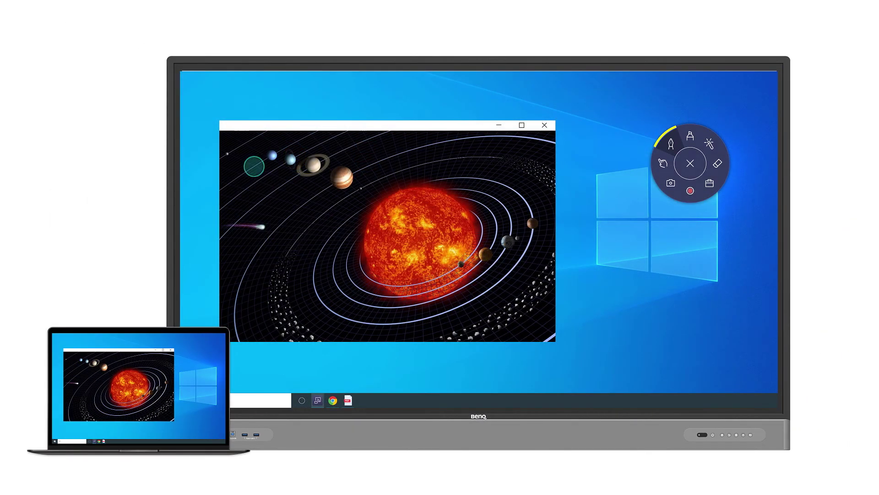
Step: Draw a yellow arrow to the sun, write 'Solar System', and bring up the floating tool
{"action": "mouse_move", "coordinate": [254, 166]}
{"action": "left_mouse_down"}
{"action": "mouse_move", "coordinate": [289, 177]}
{"action": "mouse_move", "coordinate": [349, 221]}
{"action": "left_mouse_up"}
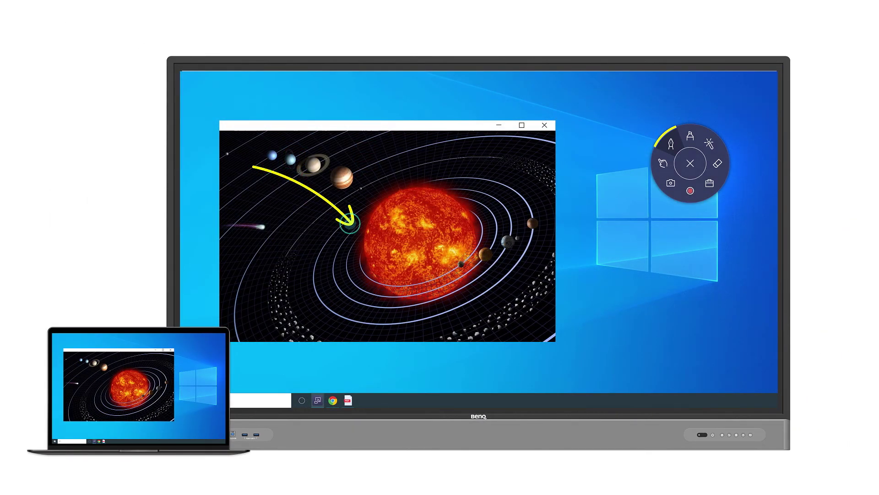
{"action": "left_click_drag", "start_coordinate": [584, 354], "coordinate": [710, 359]}
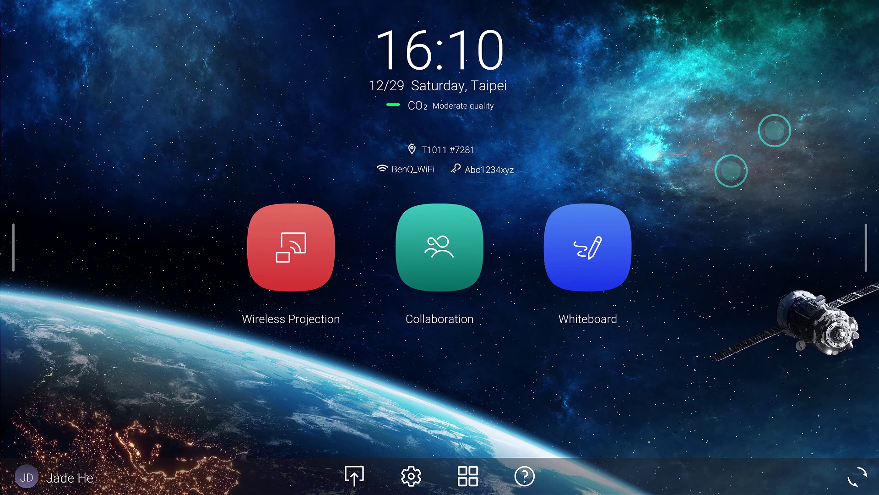
{"action": "left_click", "coordinate": [774, 131]}
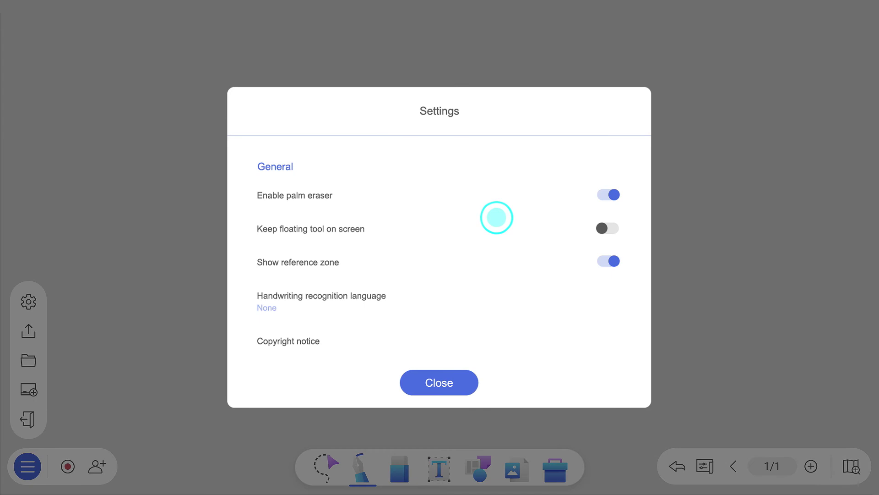
Step: Turn on 'Keep floating tool on screen' in Settings
{"action": "left_click", "coordinate": [609, 229]}
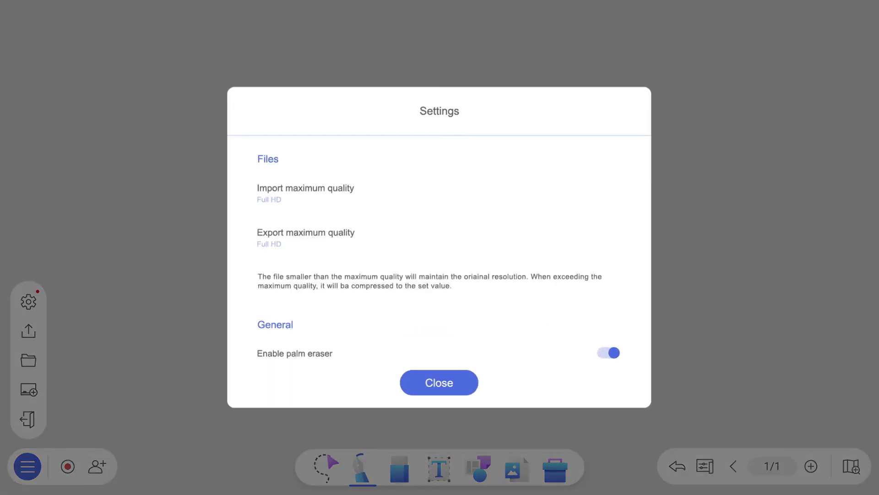
{"action": "left_click_drag", "start_coordinate": [497, 354], "coordinate": [497, 167]}
Step: Check for a newer version, download update 1.1, and dismiss the background download notice
{"action": "left_click", "coordinate": [585, 335]}
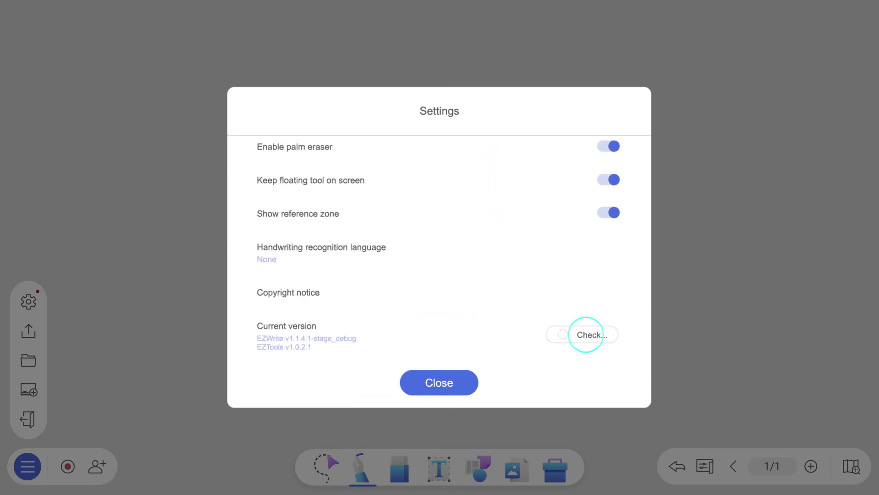
{"action": "left_click", "coordinate": [439, 300]}
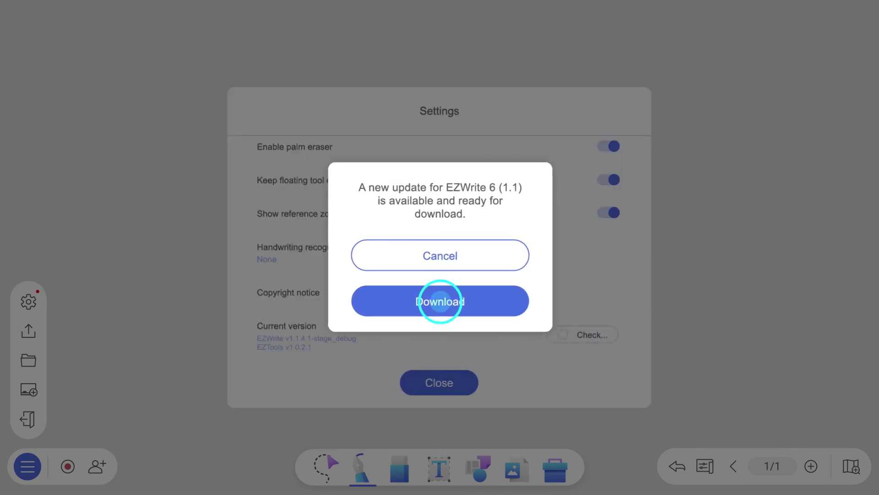
{"action": "left_click", "coordinate": [440, 282]}
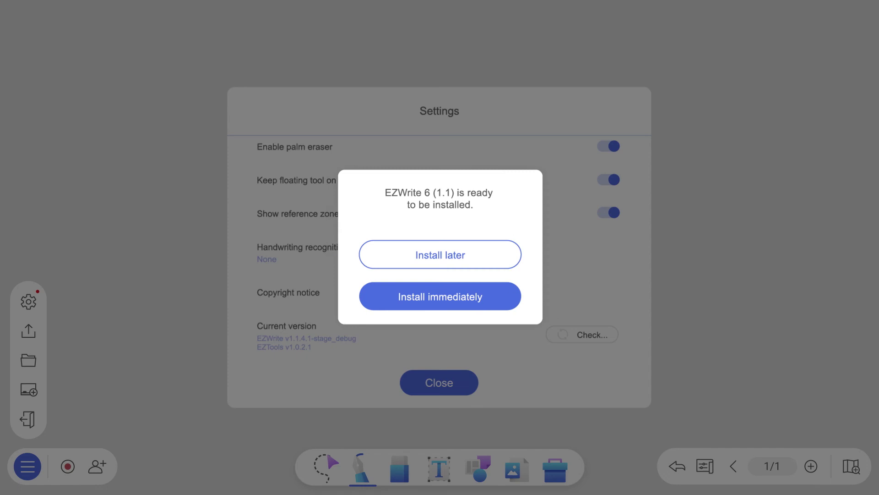